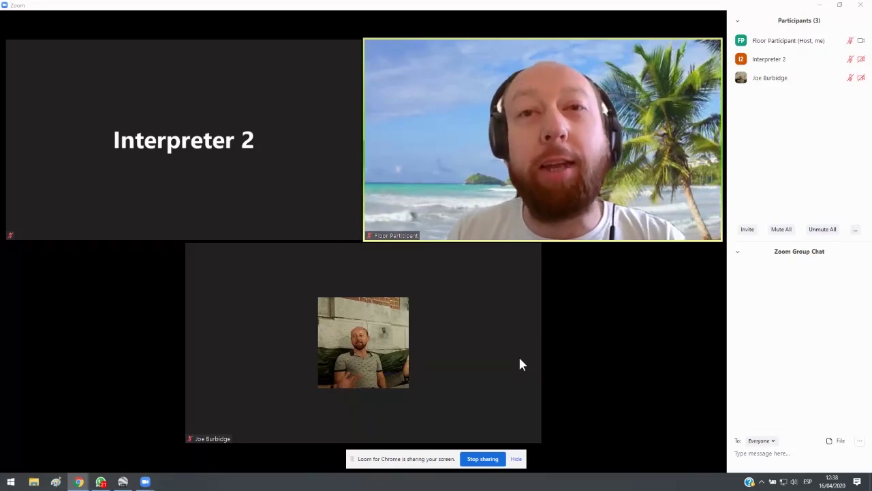
Rename the last participant in the list, using their first name followed by "interpreter 1"
mouse_move(521, 366)
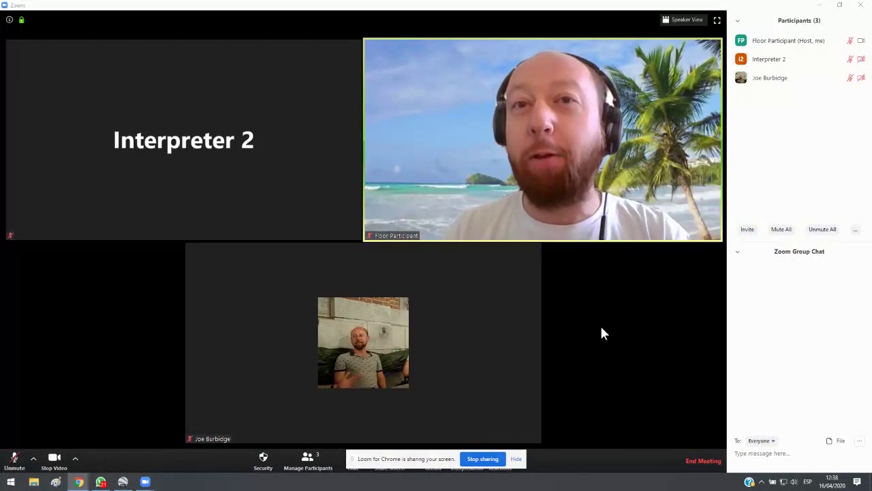
mouse_move(719, 201)
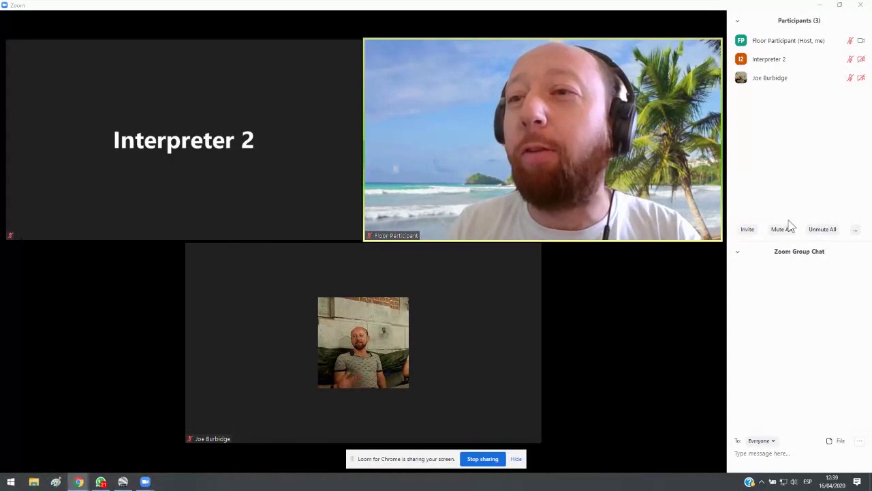
mouse_move(820, 82)
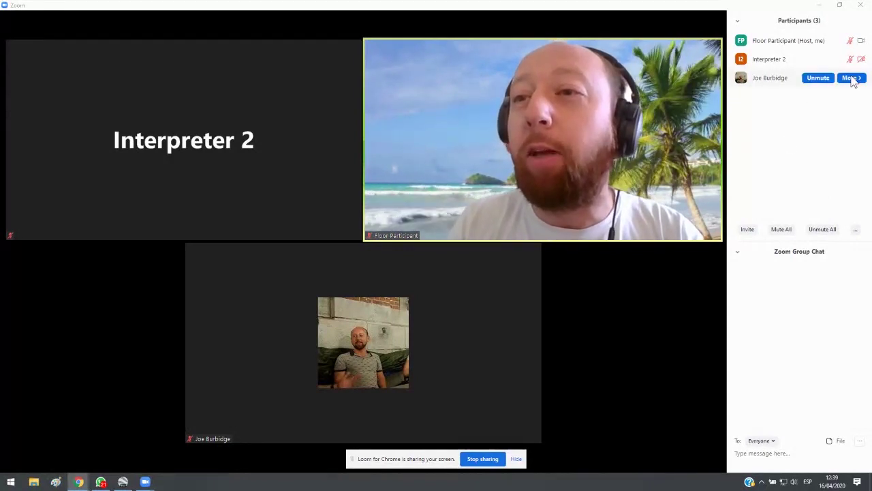
left_click(851, 78)
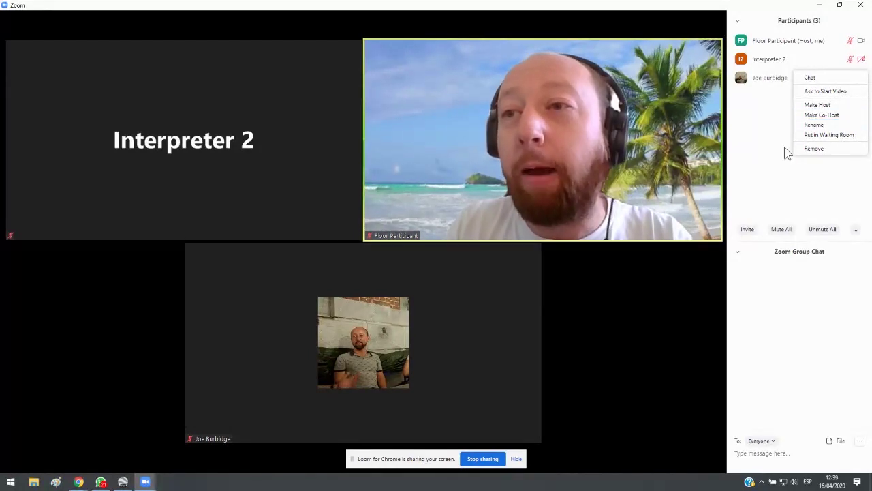
left_click(753, 135)
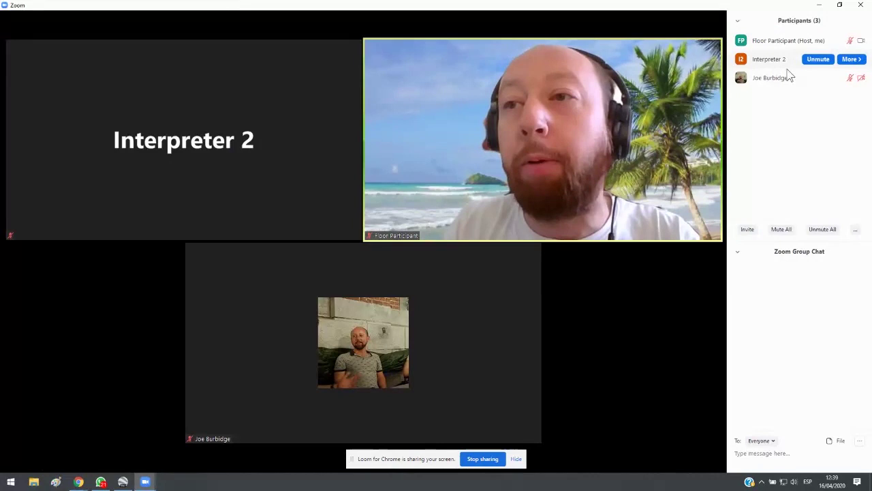
left_click(852, 79)
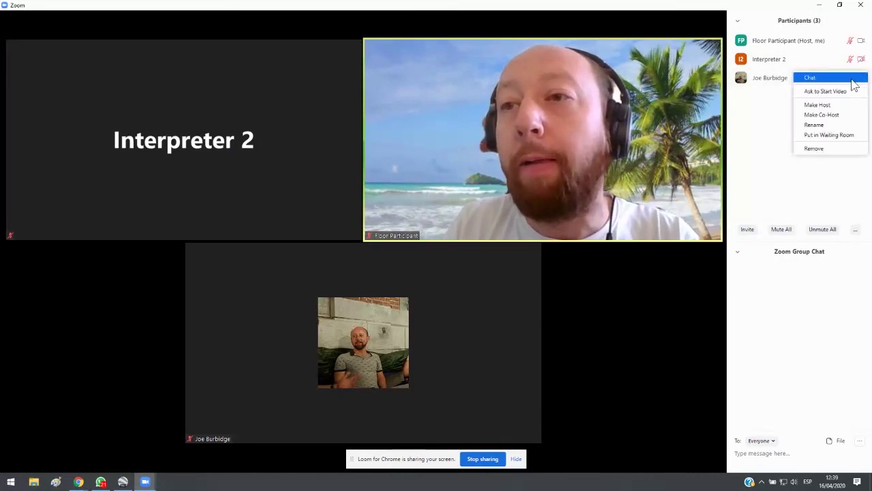
left_click(824, 126)
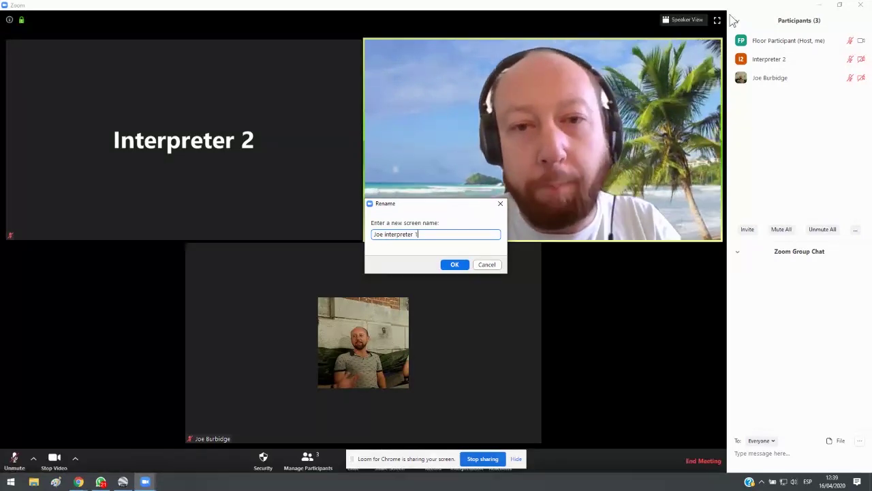
left_click(454, 264)
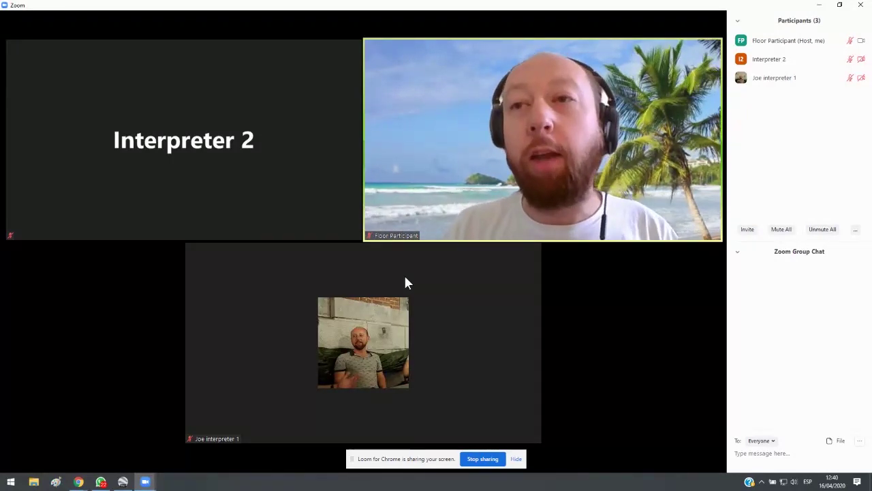
Set up language interpretation with the participant renamed as interpreter 1 as first interpreter, working between English and Spanish
mouse_move(408, 283)
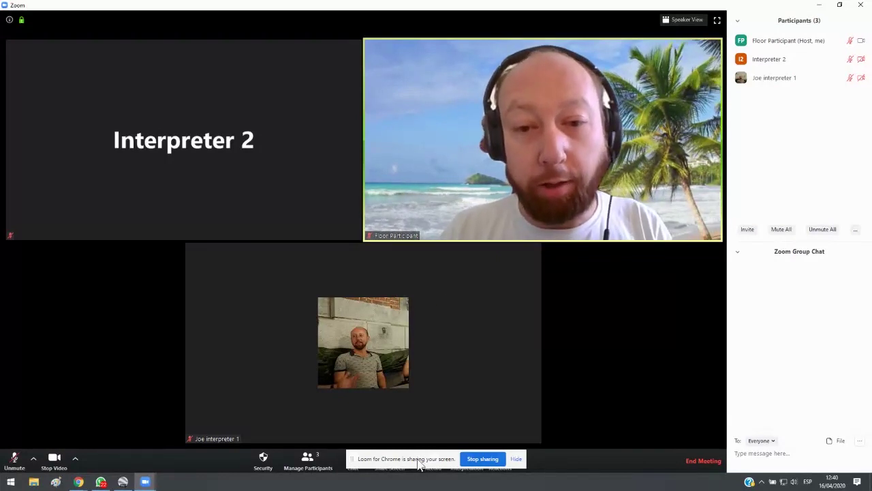
left_click_drag(419, 464, 558, 408)
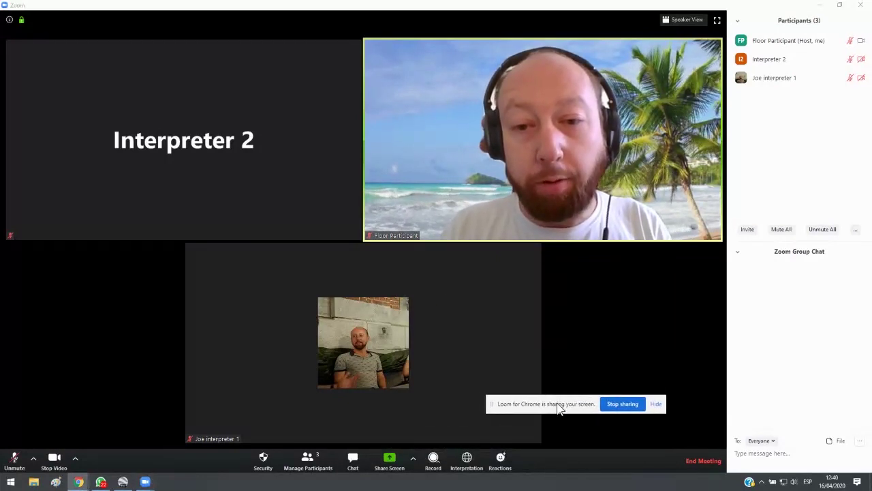
left_click(467, 461)
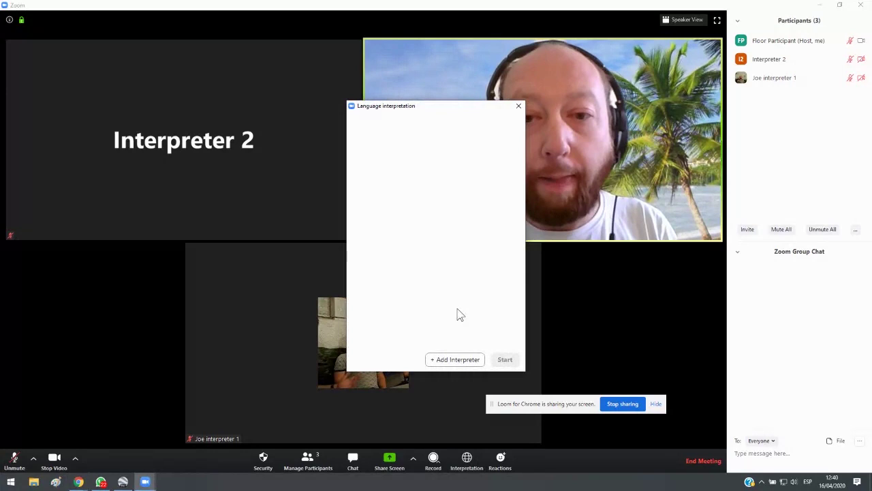
left_click(454, 358)
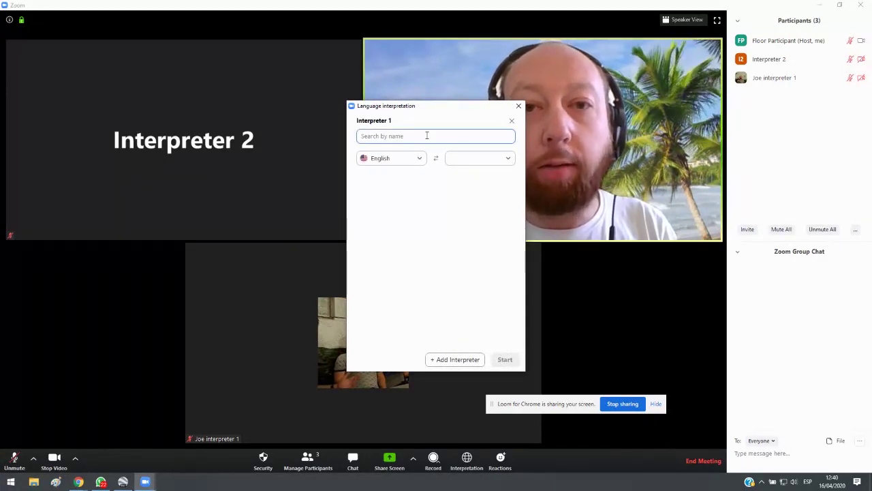
type("Interpreter 2")
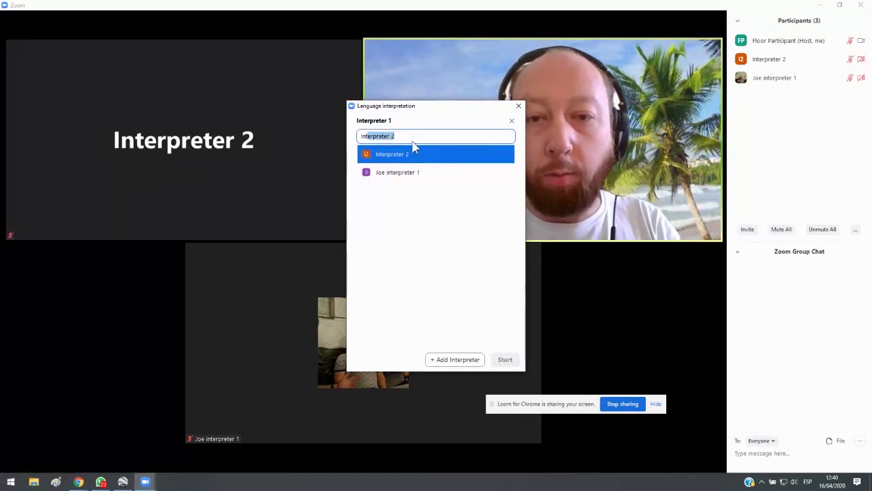
key("Down")
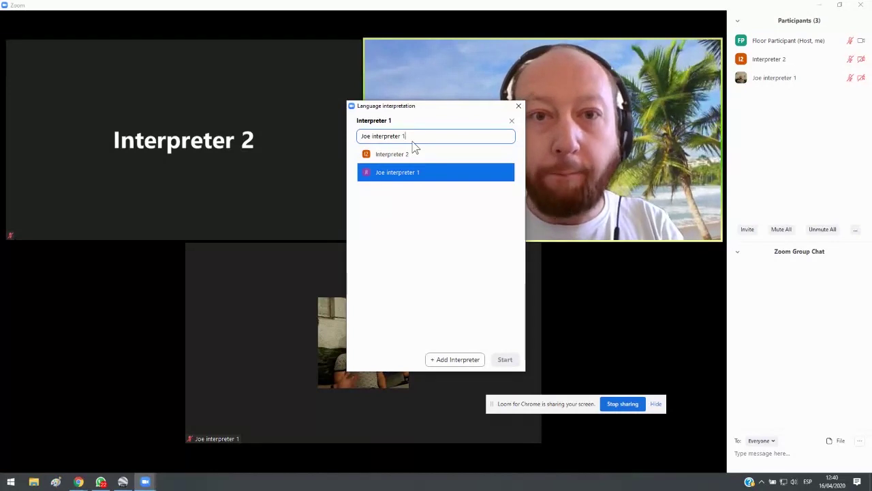
key("Return")
left_click(481, 159)
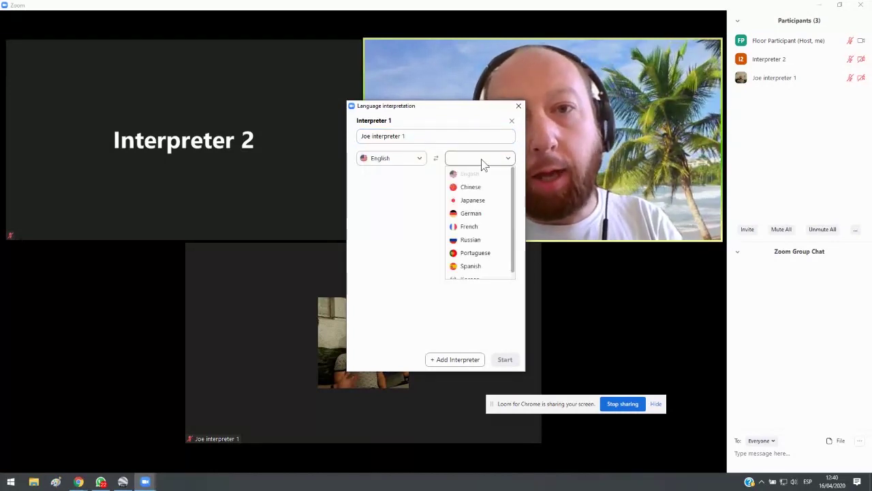
left_click(481, 267)
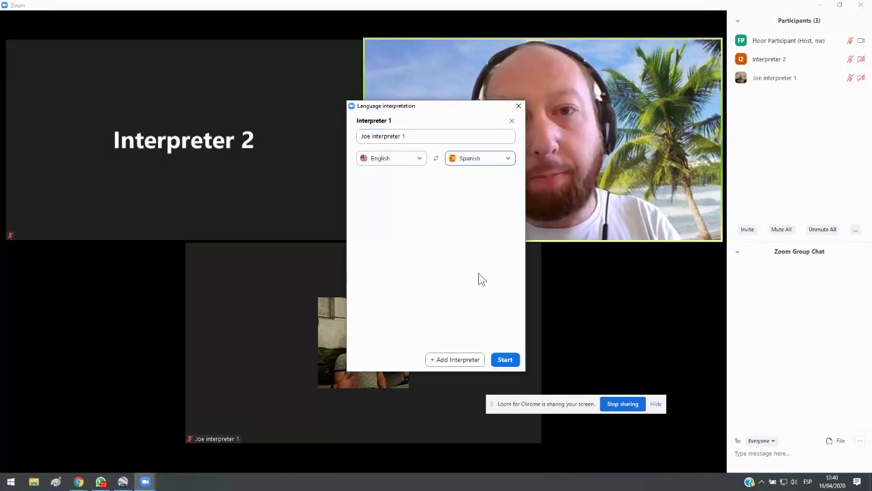
Add the participant Interpreter 2 as second interpreter between English and Spanish, and start the interpretation session
left_click(455, 359)
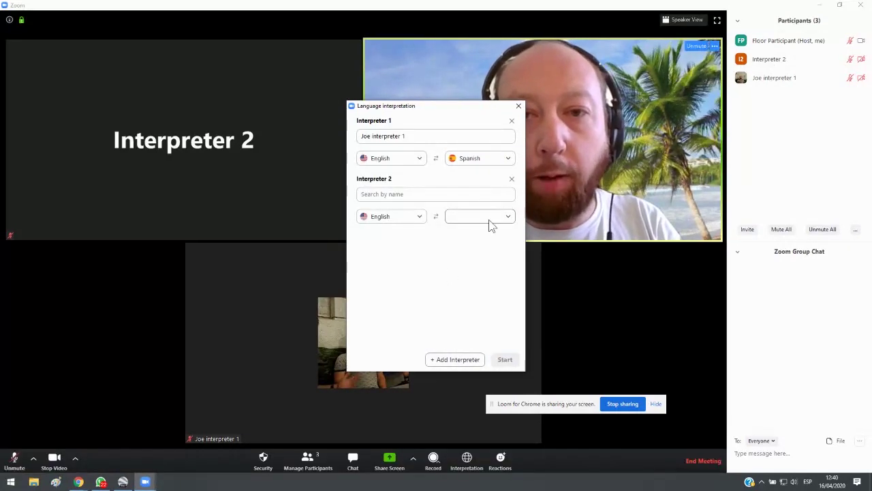
left_click(473, 195)
type("Interpreter 2")
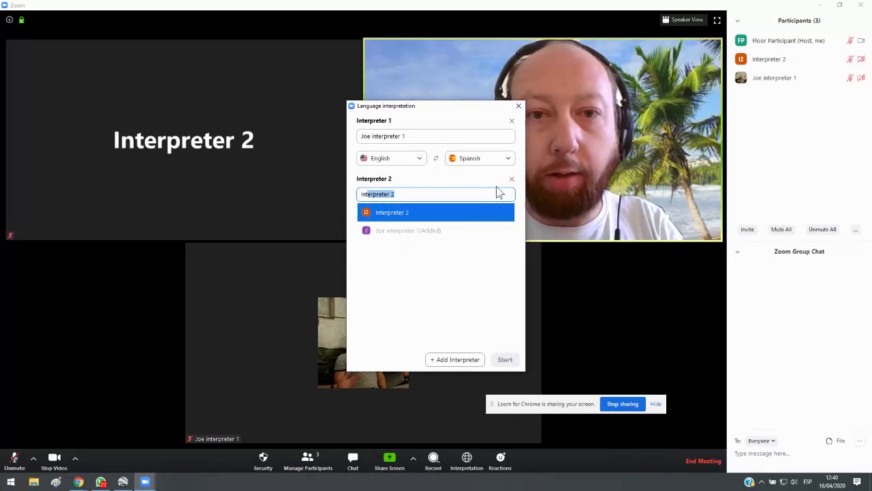
left_click(475, 214)
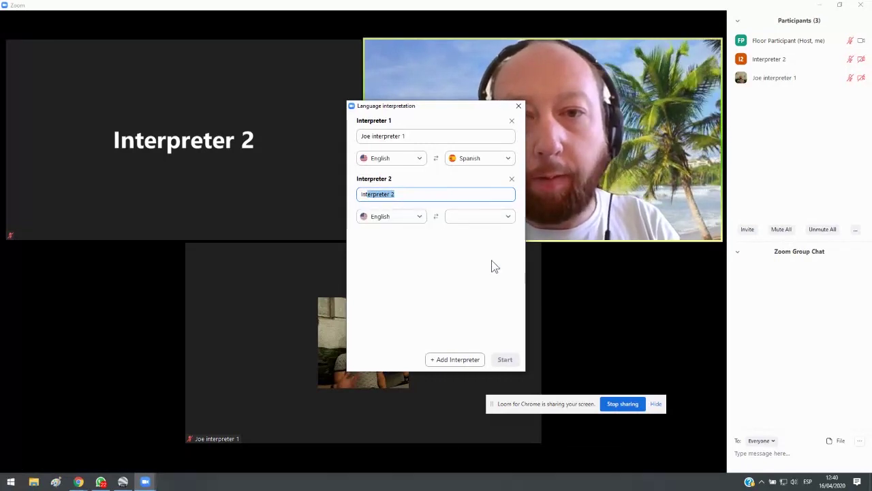
left_click(476, 216)
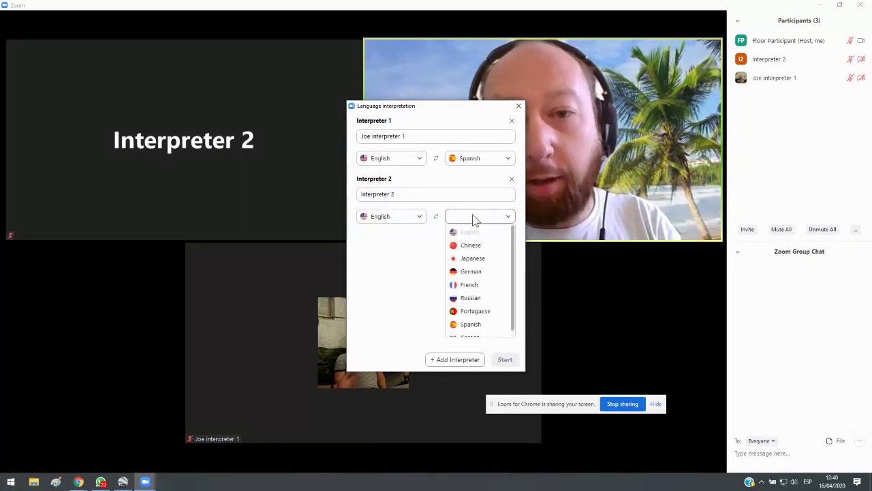
left_click(470, 324)
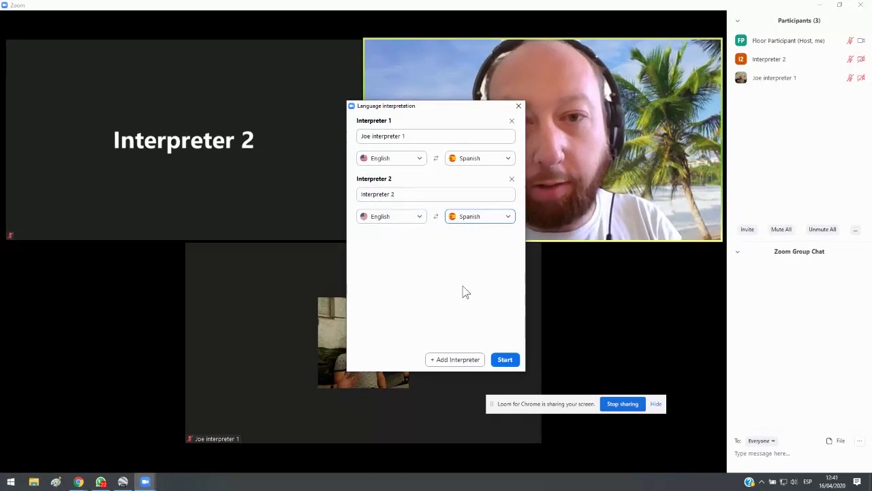
left_click(505, 360)
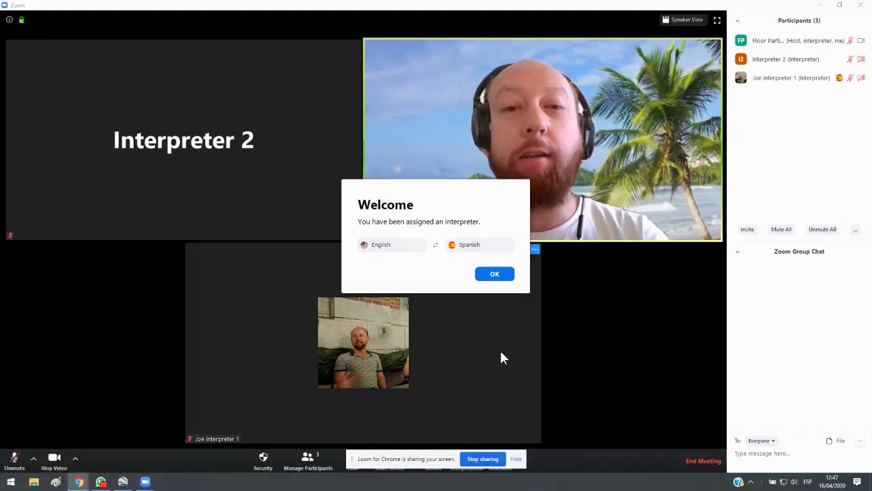
Acknowledge the English–Spanish interpreter assignment, then switch the outgoing interpretation language to English and back to Spanish
left_click(492, 274)
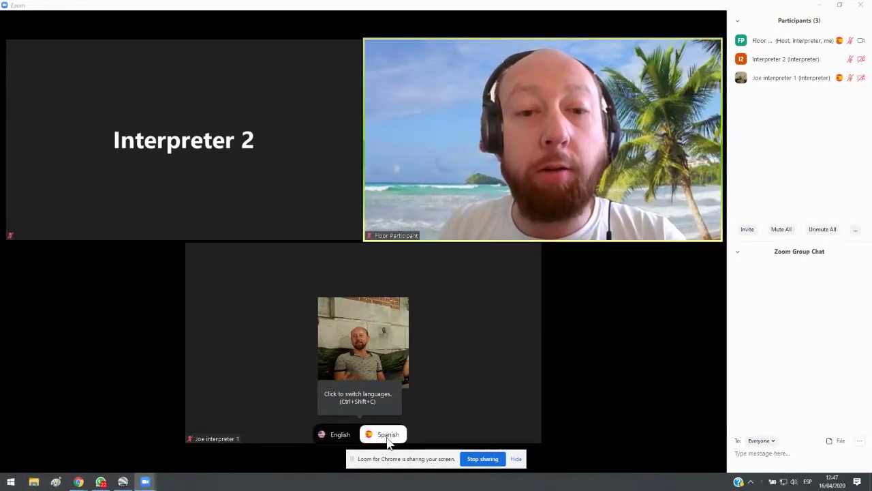
left_click(340, 435)
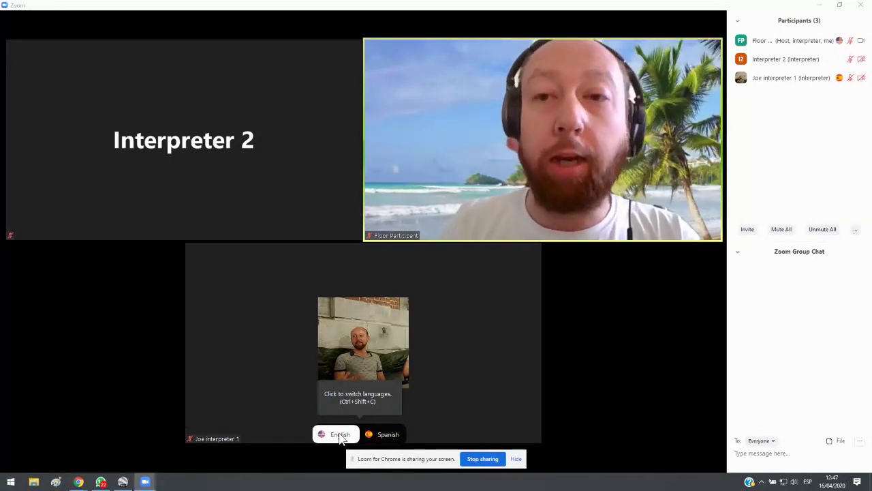
left_click(388, 436)
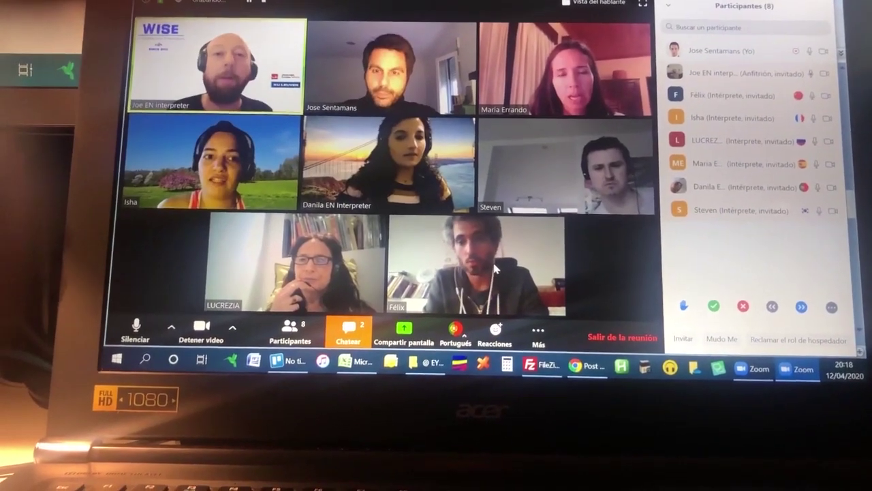
Switch the listening channel of the multilingual meeting to English (Inglés), then to Chinese (Chino)
left_click(457, 325)
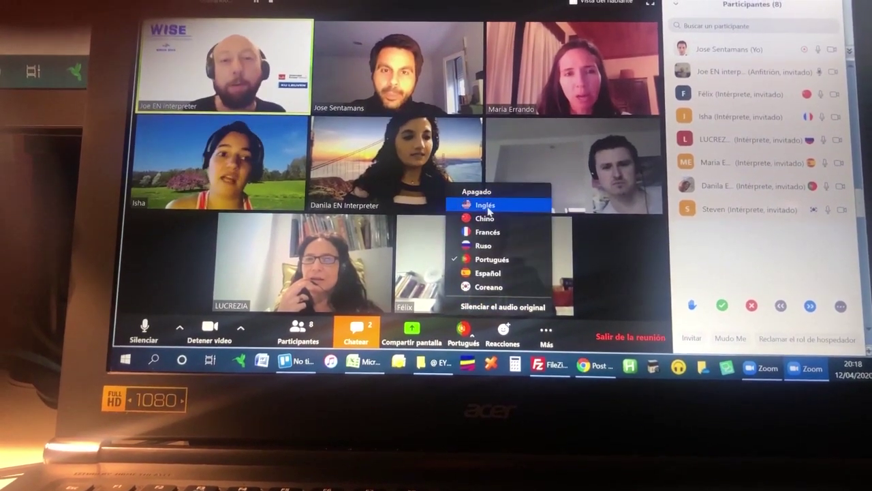
left_click(480, 202)
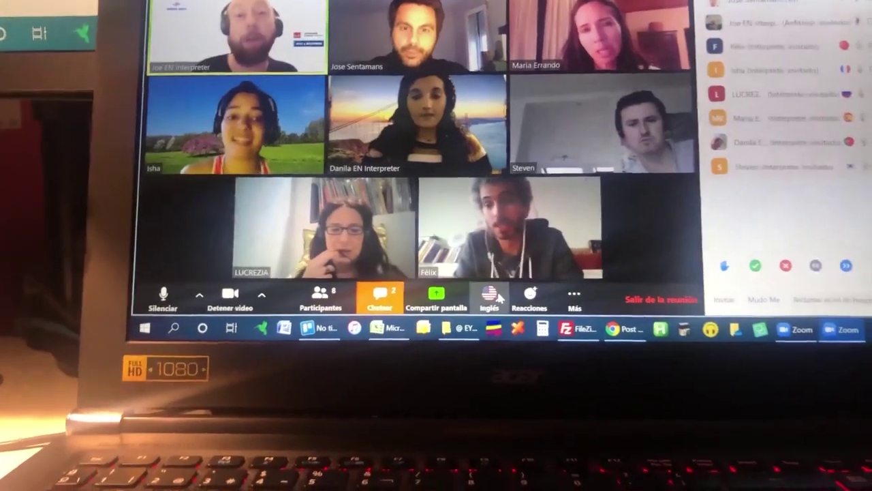
left_click(491, 297)
left_click(511, 170)
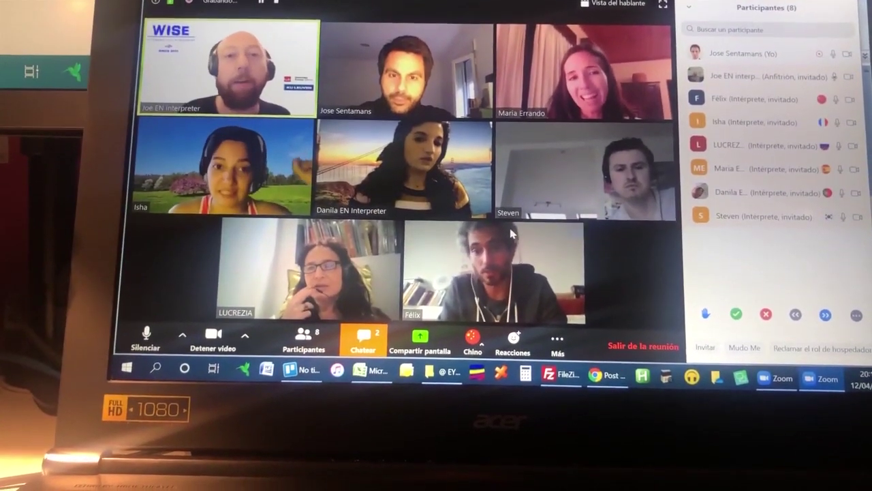
Change the interpretation channel being heard to French (Francés), then to Russian (Ruso)
left_click(497, 330)
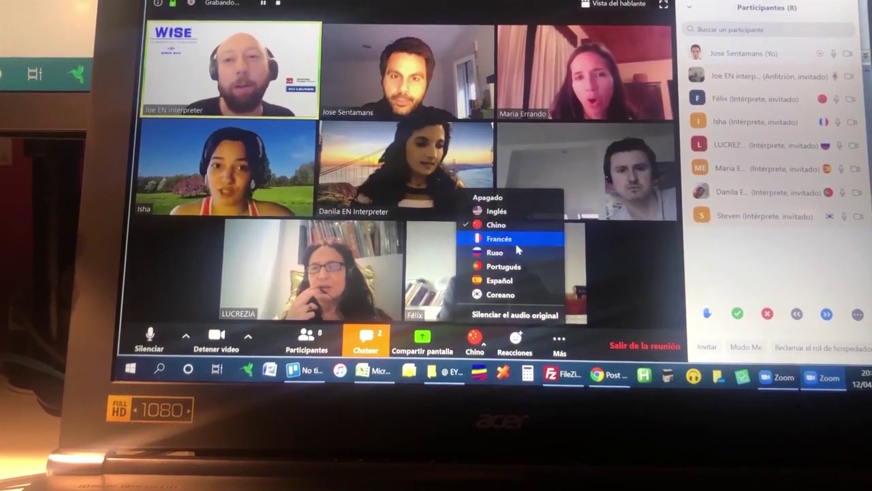
left_click(504, 240)
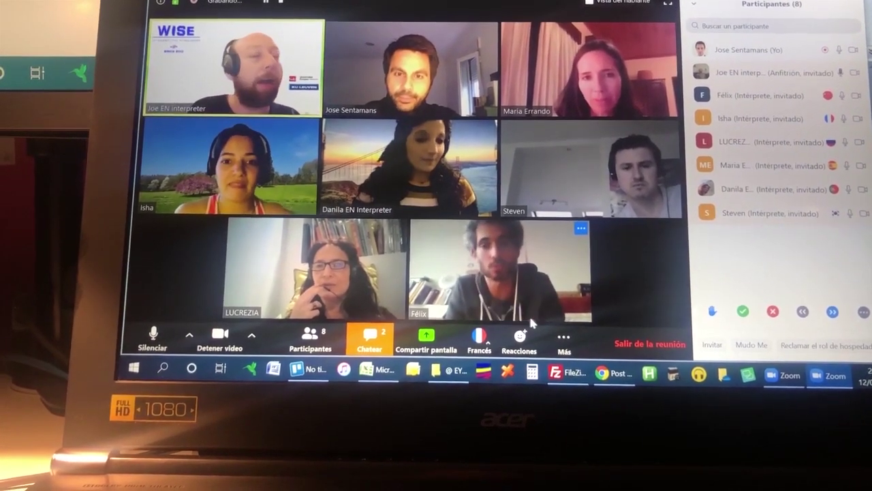
left_click(486, 341)
left_click(504, 250)
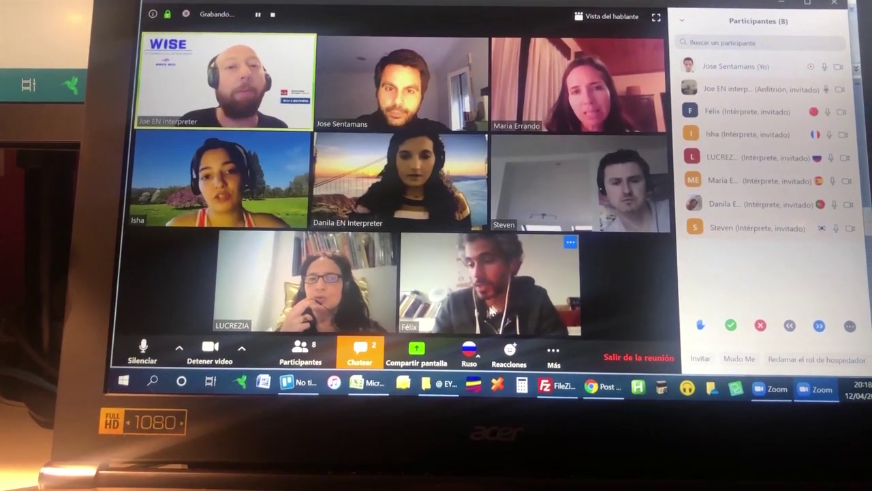
Go through the Portuguese (Portugués) and Spanish (Español) interpretation channels, ending on Korean (Coreano)
left_click(470, 351)
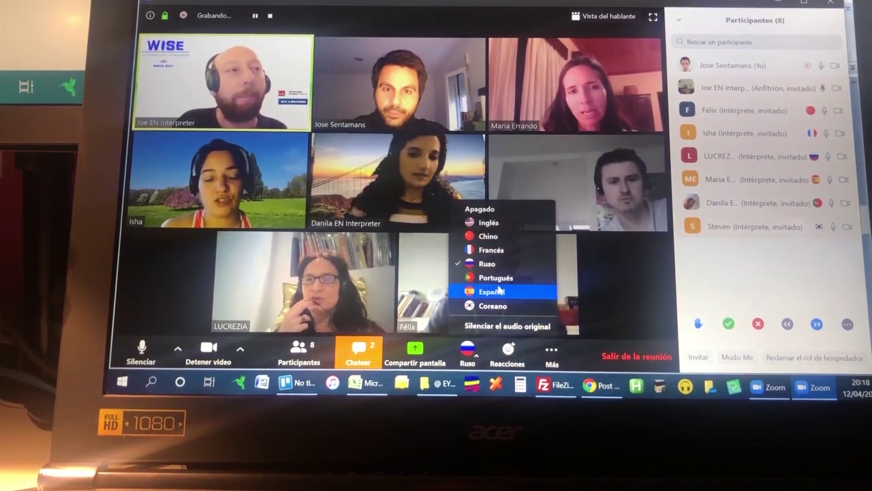
left_click(503, 276)
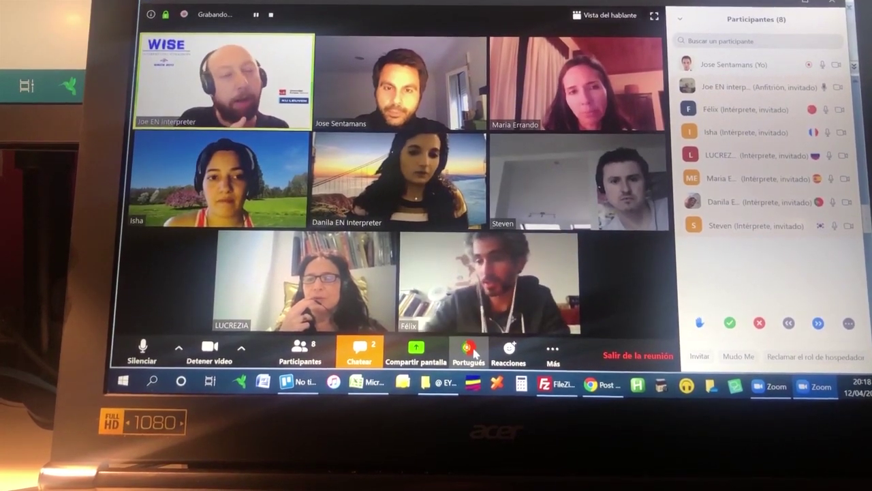
left_click(474, 351)
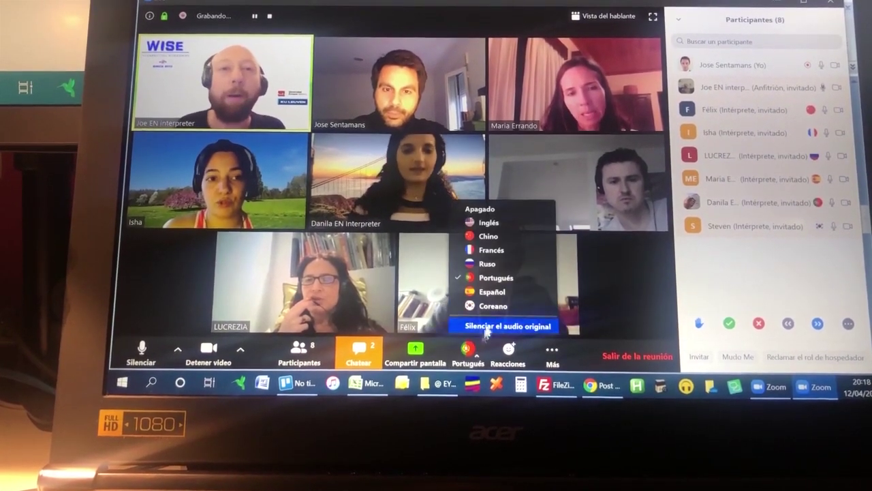
left_click(505, 294)
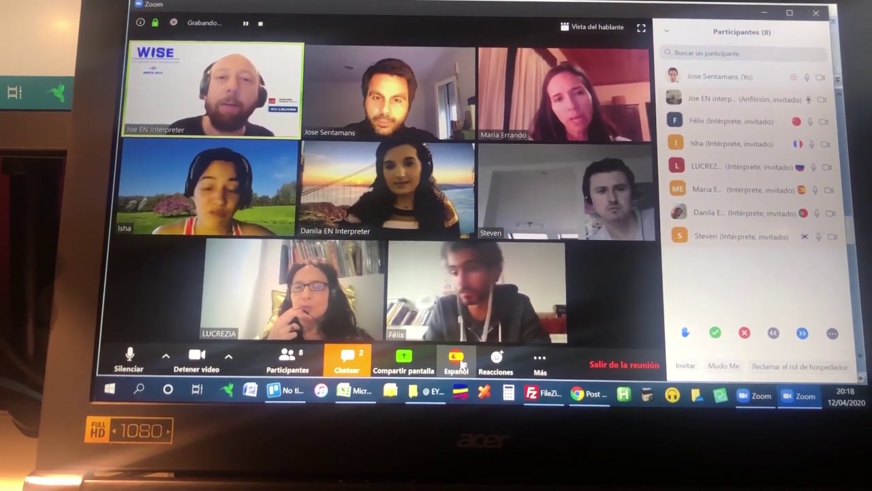
left_click(470, 363)
left_click(478, 314)
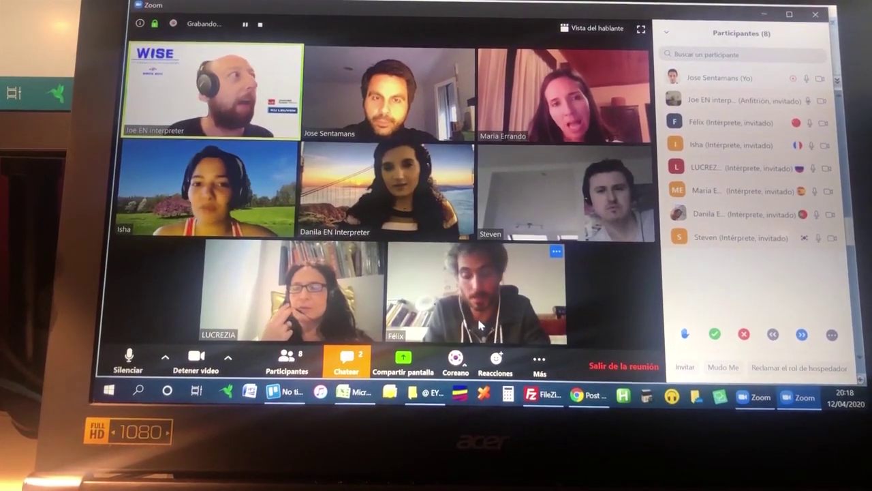